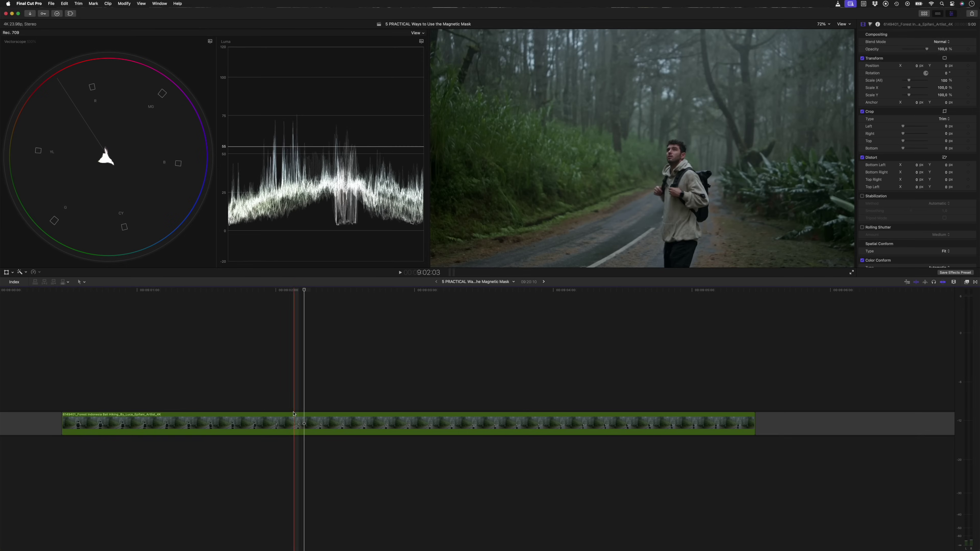
Duplicate the forest clip onto a layer above and add a Basic Title reading LOST
mouse_move(293, 414)
left_mouse_down()
mouse_move(291, 423)
mouse_move(292, 399)
left_mouse_up()
key("super+7")
key("super+7")
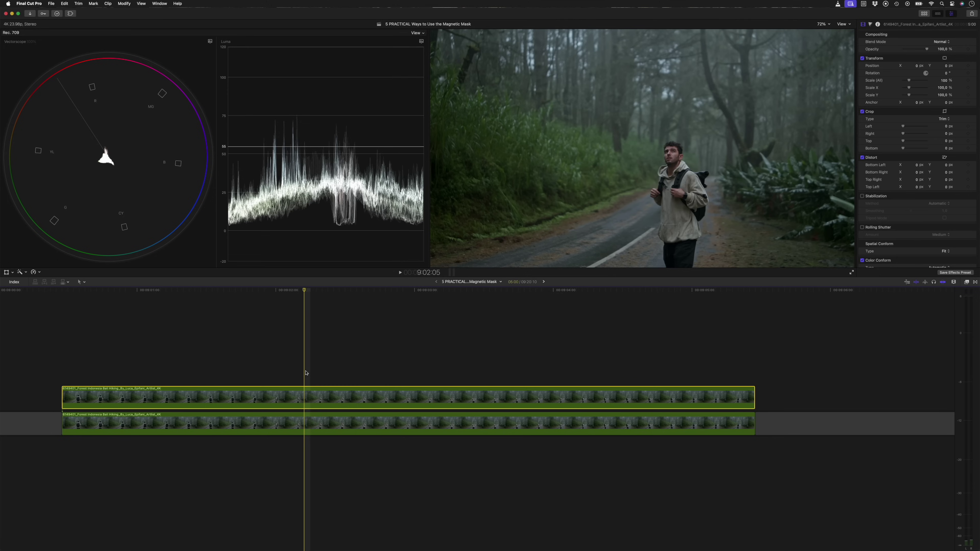
key("ctrl+t")
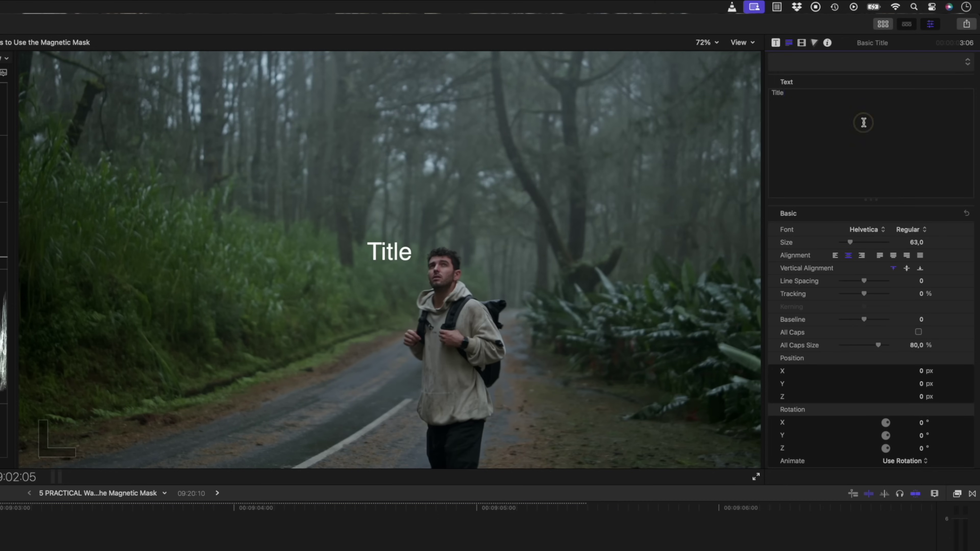
type("LOST")
Set the LOST title to Kalam Bold at size 750 and move it higher in the frame
left_click(866, 229)
type("kalam")
key("Return")
double_click(915, 242)
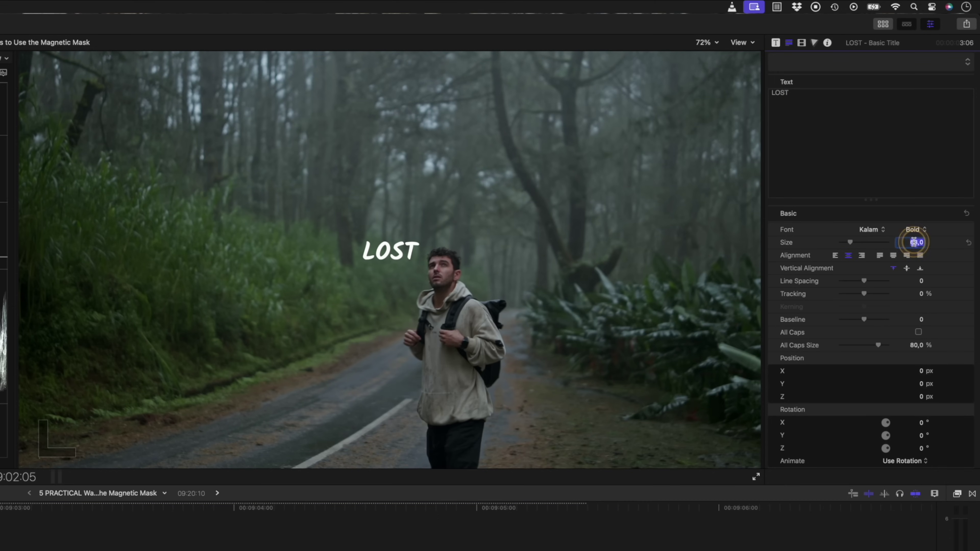
type("750")
key("Return")
mouse_move(443, 262)
left_mouse_down()
mouse_move(444, 227)
mouse_move(431, 267)
left_mouse_up()
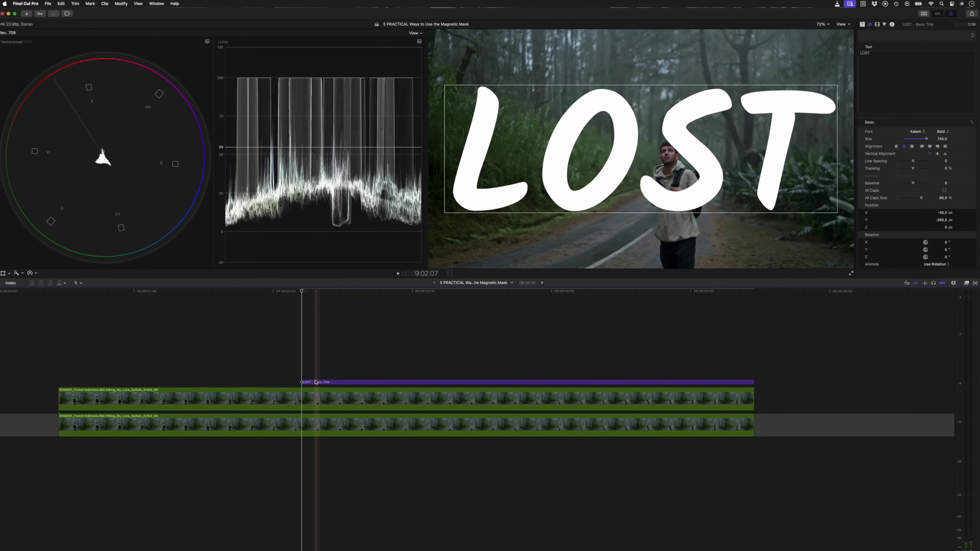
Hide the LOST title and apply a Magnetic Mask effect to the upper forest clip
key("v")
left_click(347, 397)
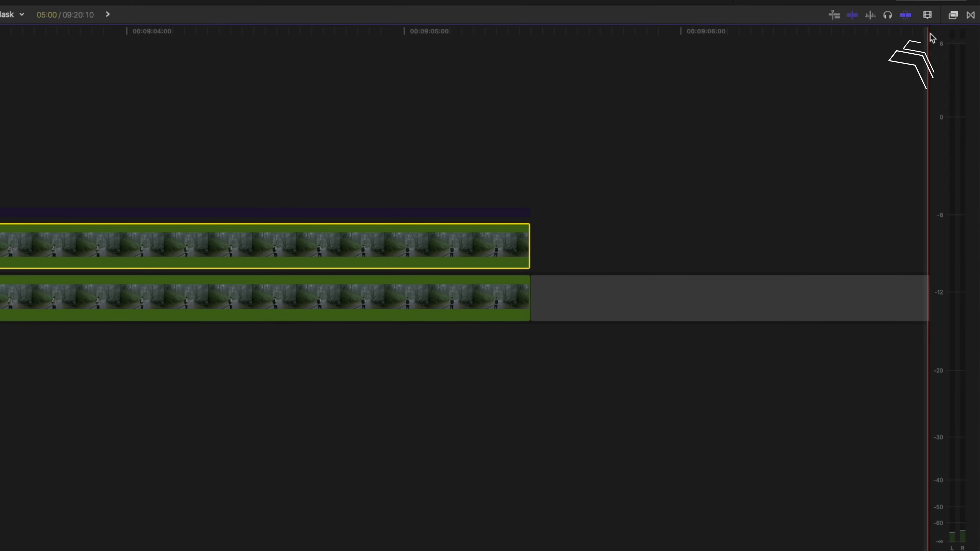
left_click(953, 15)
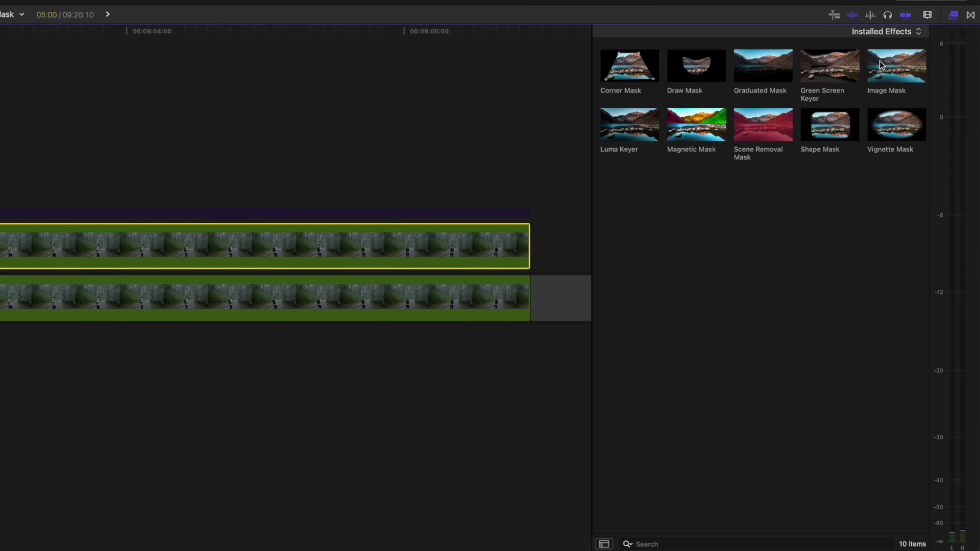
double_click(711, 127)
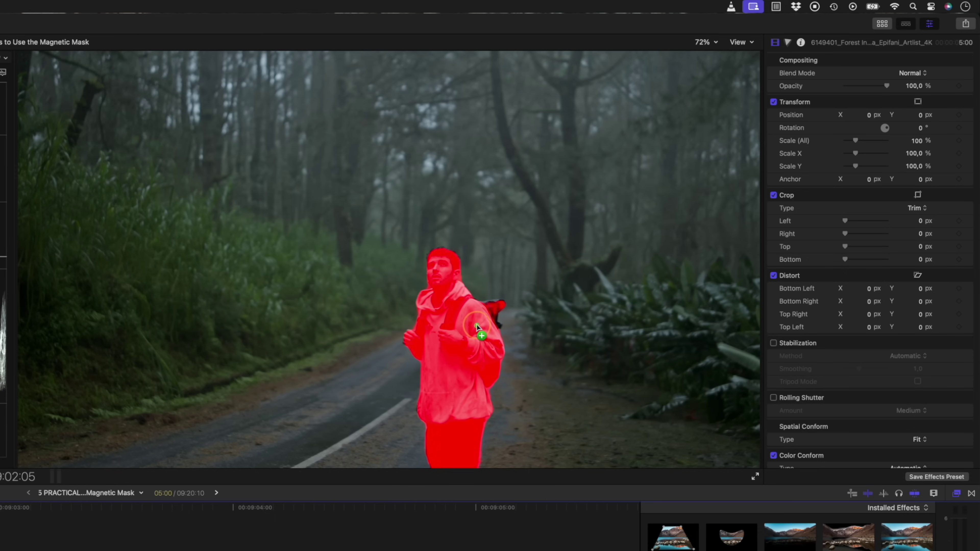
Mask the hiker with his backpack, exclude the road, and paint a grass patch into the mask
left_click(467, 324)
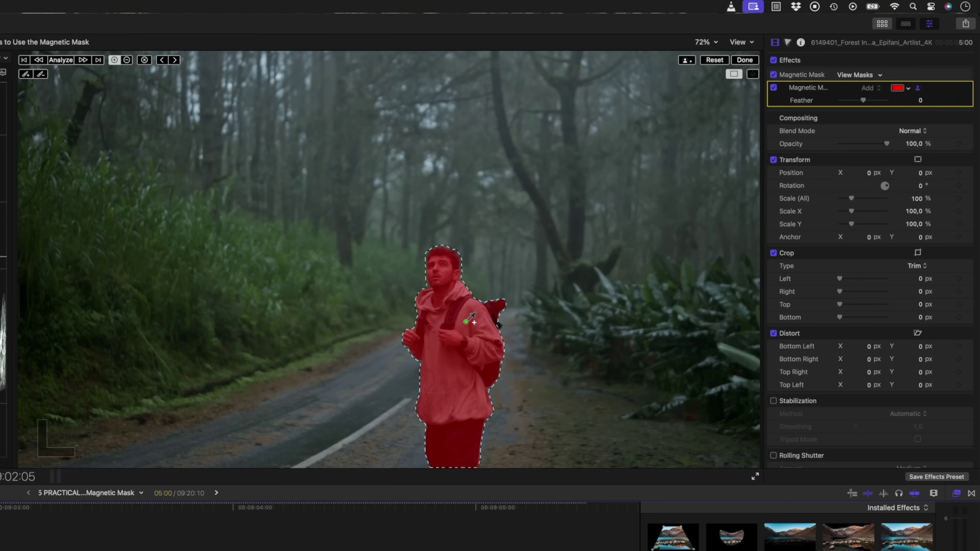
left_click(494, 311)
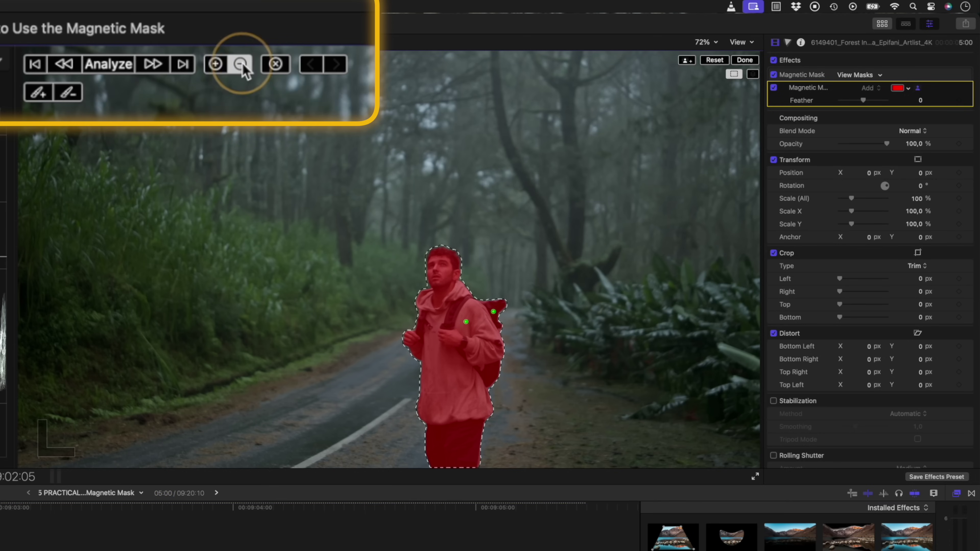
left_click(494, 311)
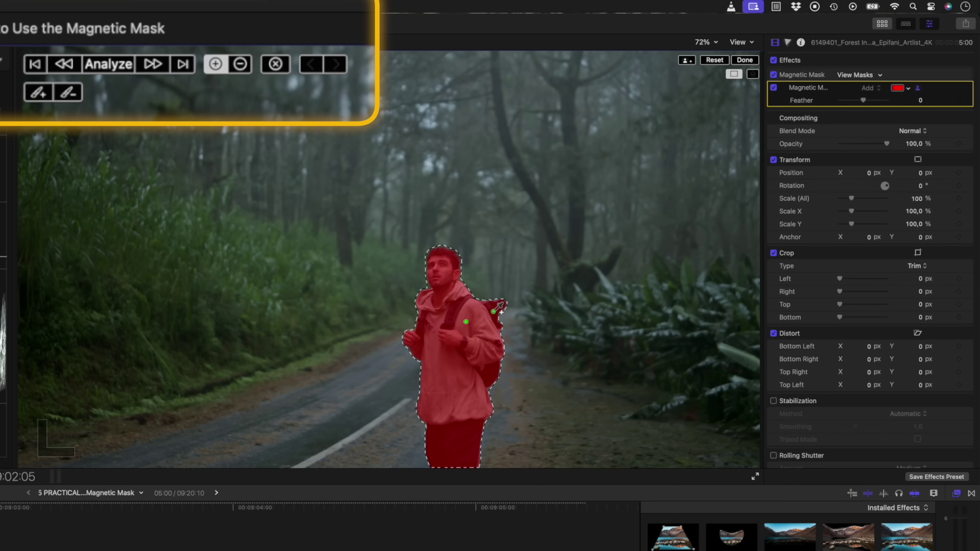
left_click(511, 429)
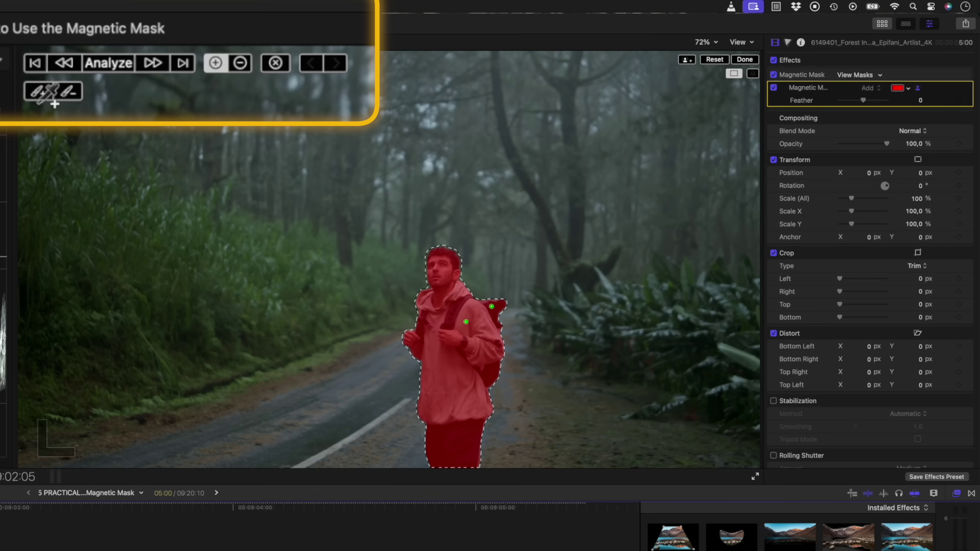
left_click(37, 92)
mouse_move(150, 181)
left_mouse_down()
mouse_move(217, 225)
mouse_move(253, 263)
mouse_move(328, 236)
left_mouse_up()
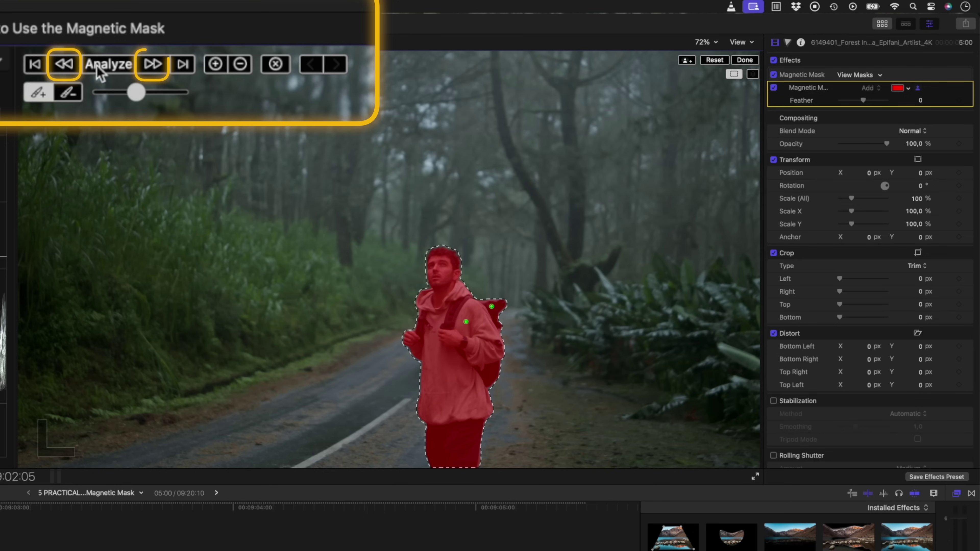
Analyze the hiker's Magnetic Mask across the whole clip, then finish mask editing with Done
left_click(104, 65)
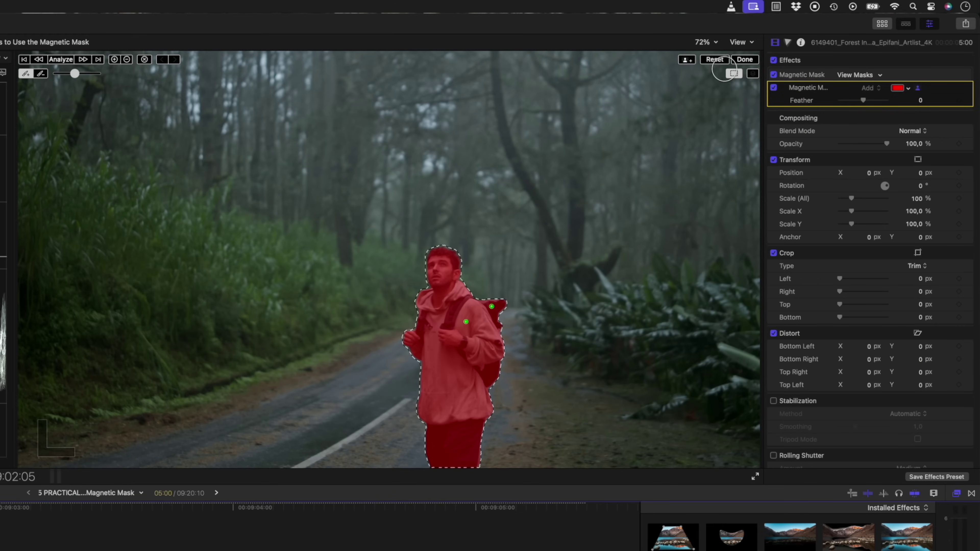
left_click(743, 60)
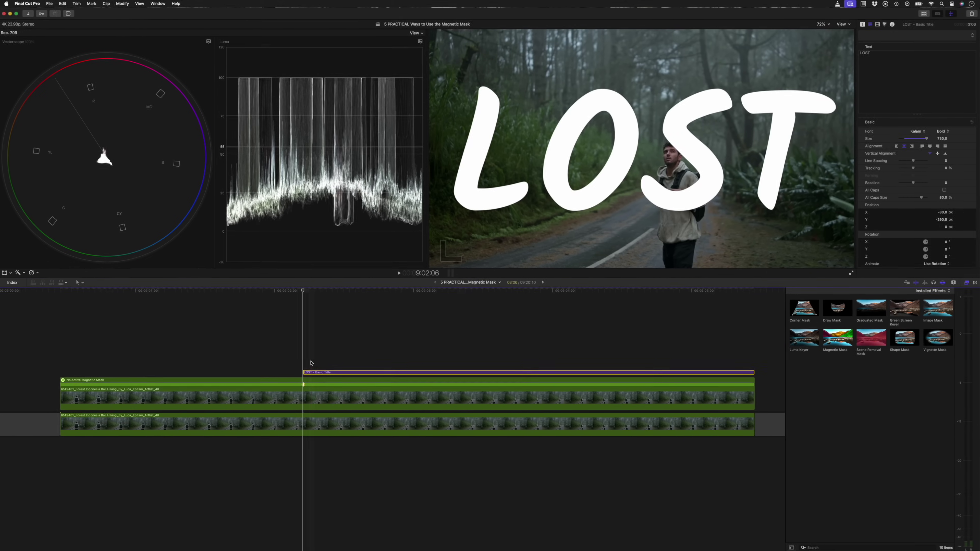
Re-enable the LOST title and move it down a layer, between the two forest clips
key("super+7")
mouse_move(437, 373)
left_mouse_down()
mouse_move(448, 400)
mouse_move(439, 369)
left_mouse_up()
key("super+7")
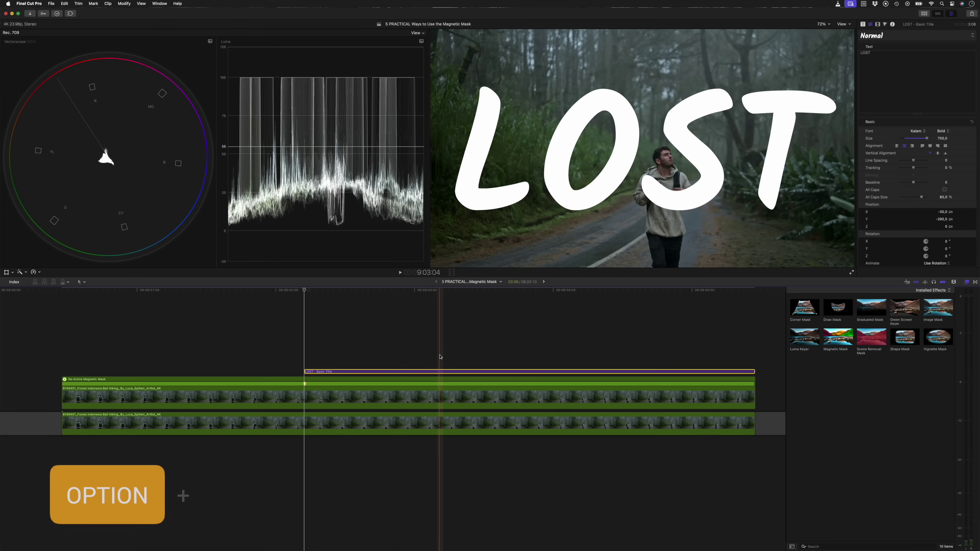
key("alt+Down")
key("alt+Up")
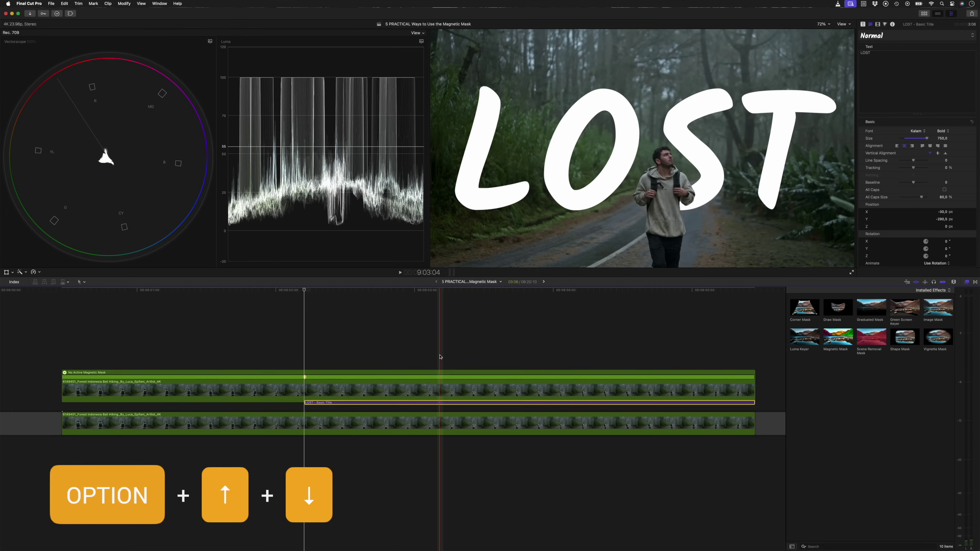
key("alt+Down")
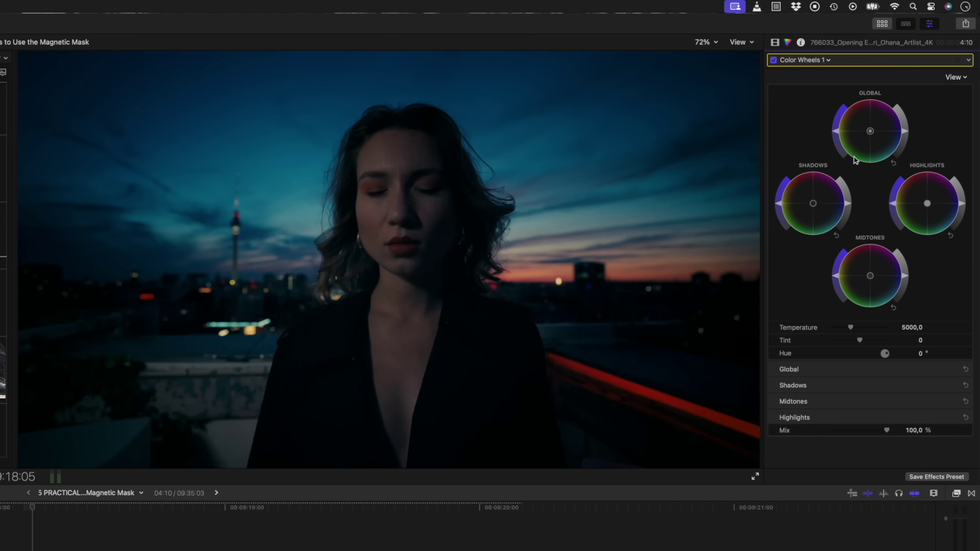
Add a Magnetic Mask to Color Wheels on the woman's face and shoulders, excluding background, then analyze it
left_click(927, 59)
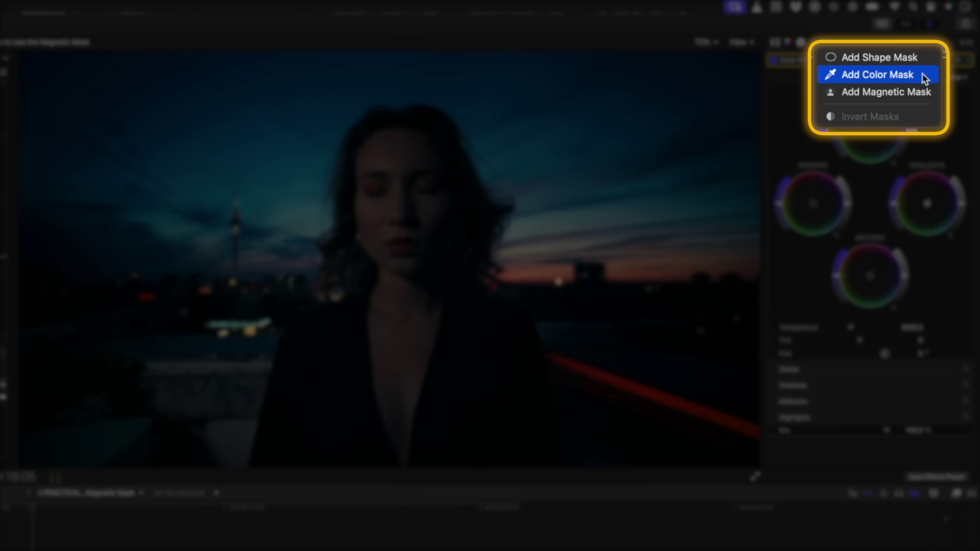
left_click(898, 92)
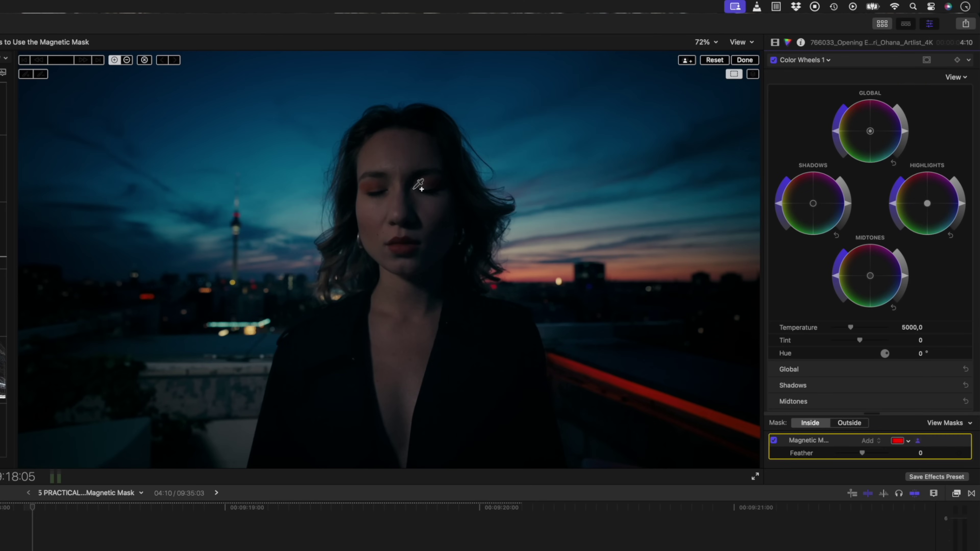
left_click(413, 189)
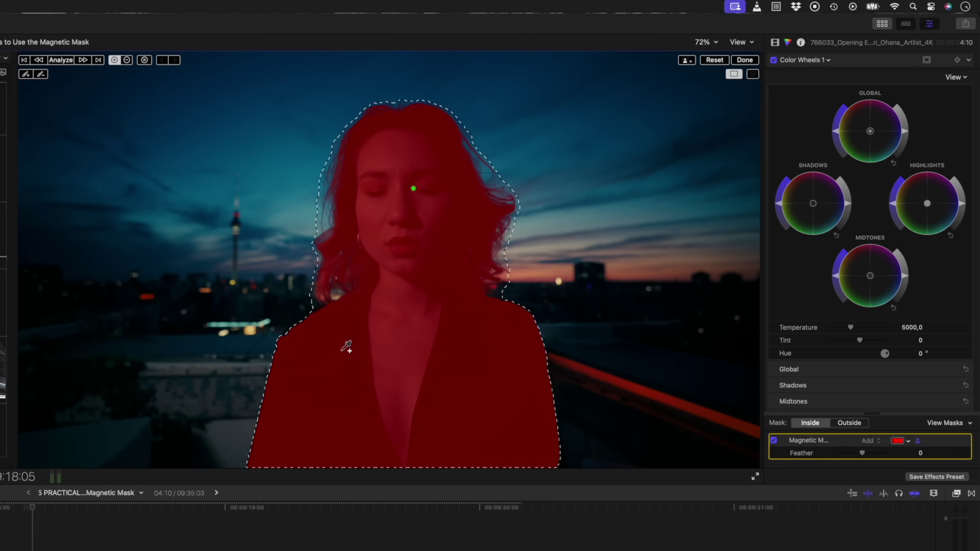
left_click(512, 318)
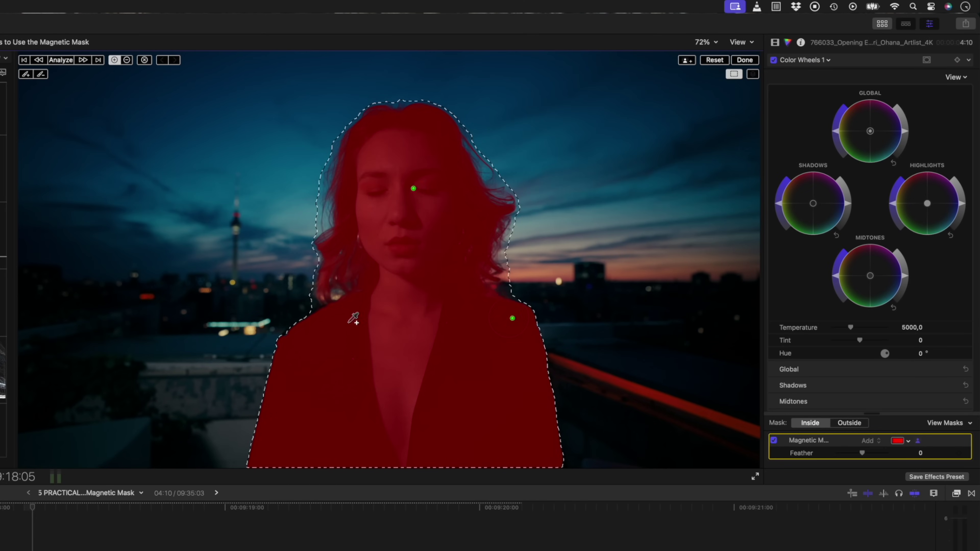
left_click(322, 328)
left_click(287, 316, "alt")
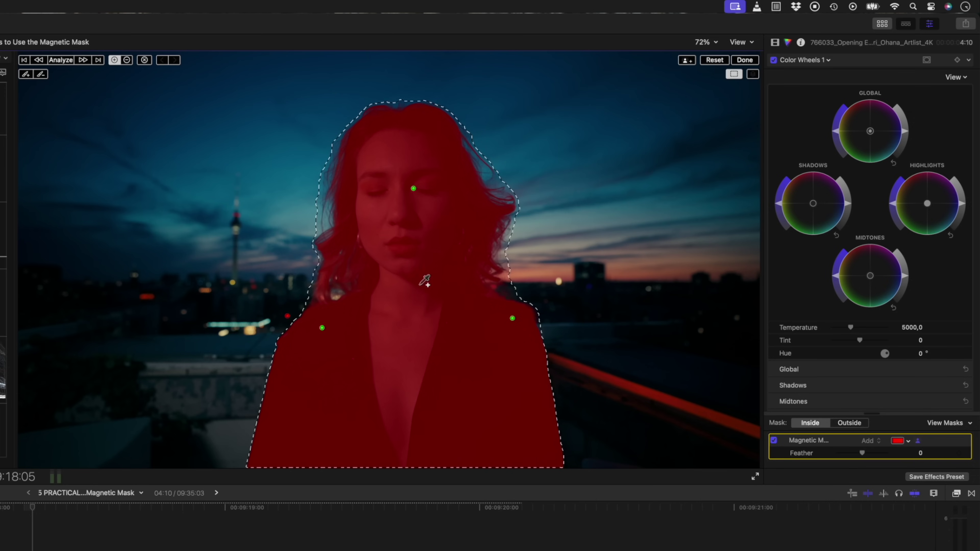
left_click(60, 60)
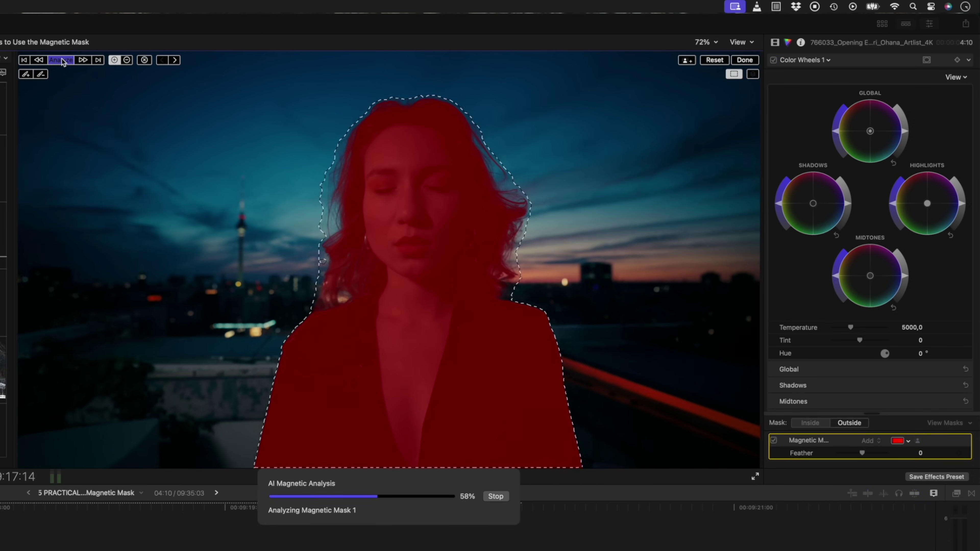
left_click(744, 61)
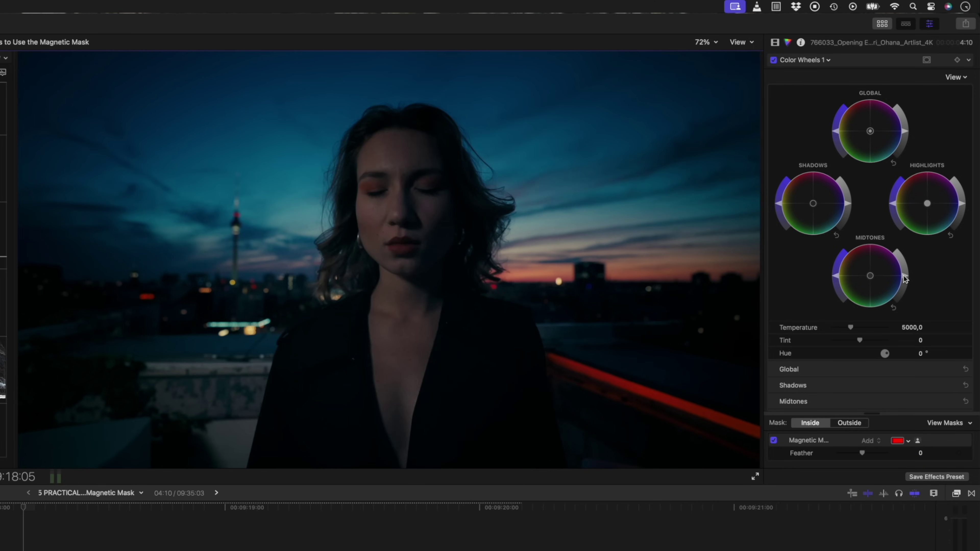
Raise Midtones and Highlights brightness and adjust Shadows and Global in the masked grade
left_click_drag(906, 278, 905, 267)
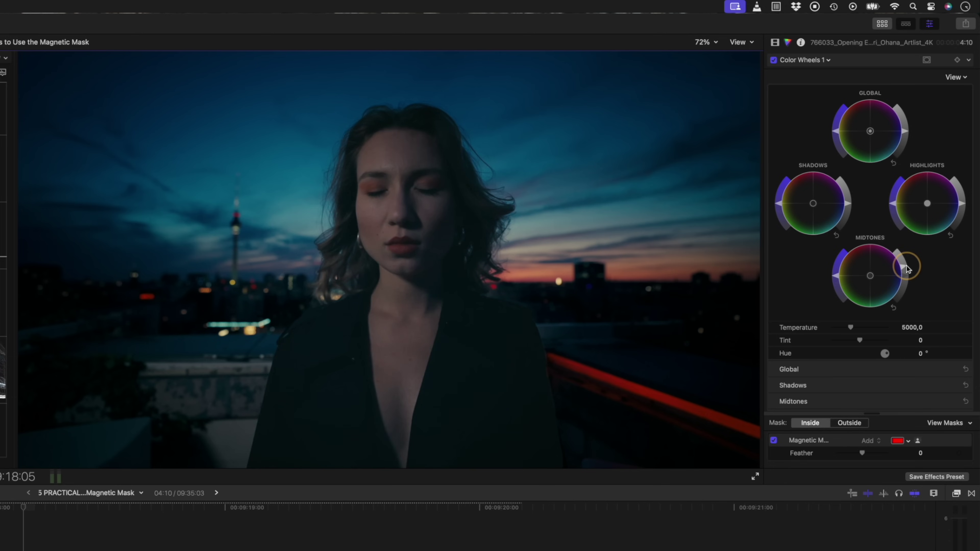
left_click_drag(962, 207, 960, 189)
left_click(849, 206)
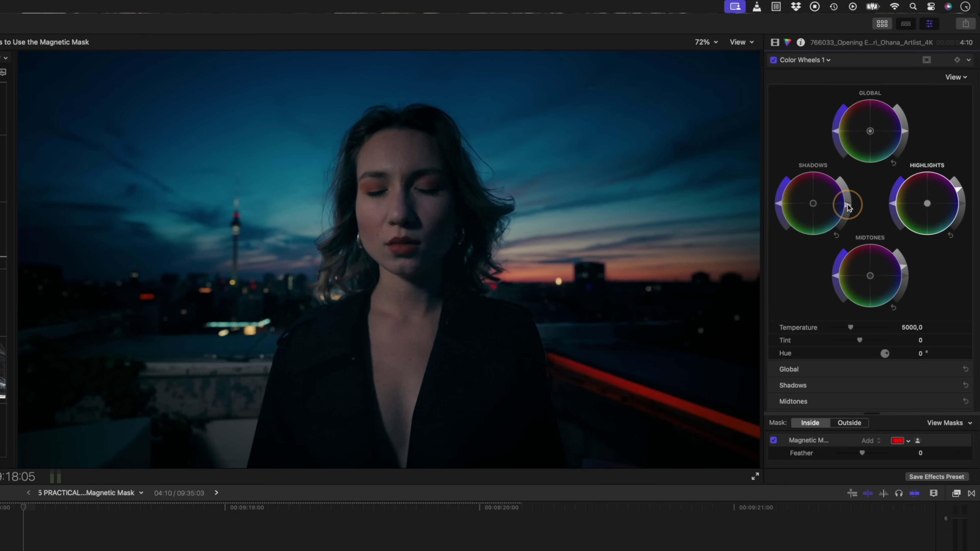
left_click(849, 206)
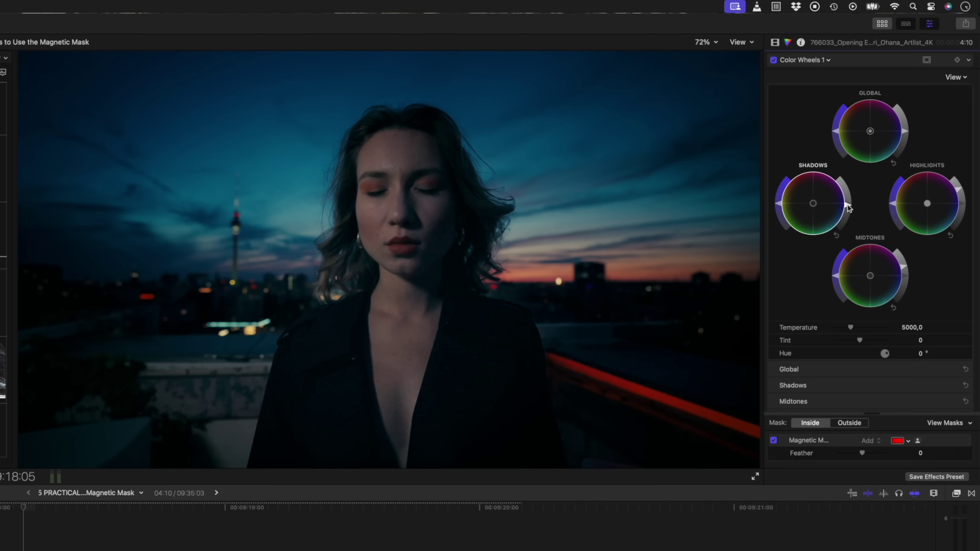
left_click(836, 129)
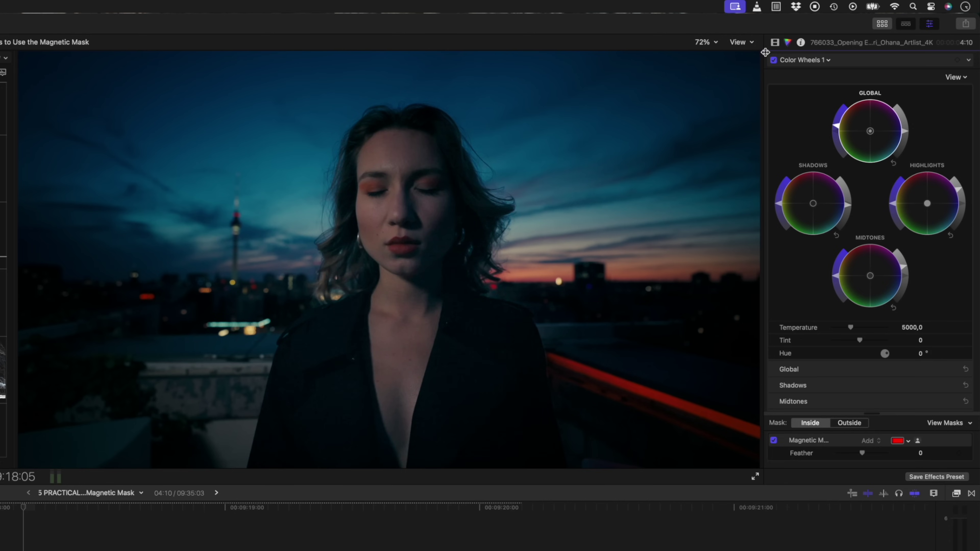
Toggle the Color Wheels effect off and on twice to compare the woman with and without the grade
left_click(774, 60)
left_click(773, 60)
left_click(773, 60)
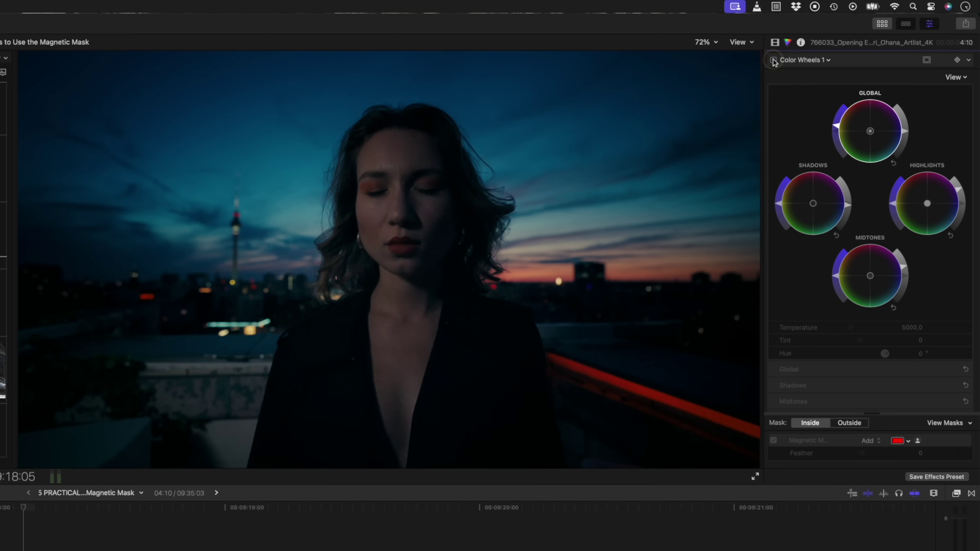
left_click(774, 61)
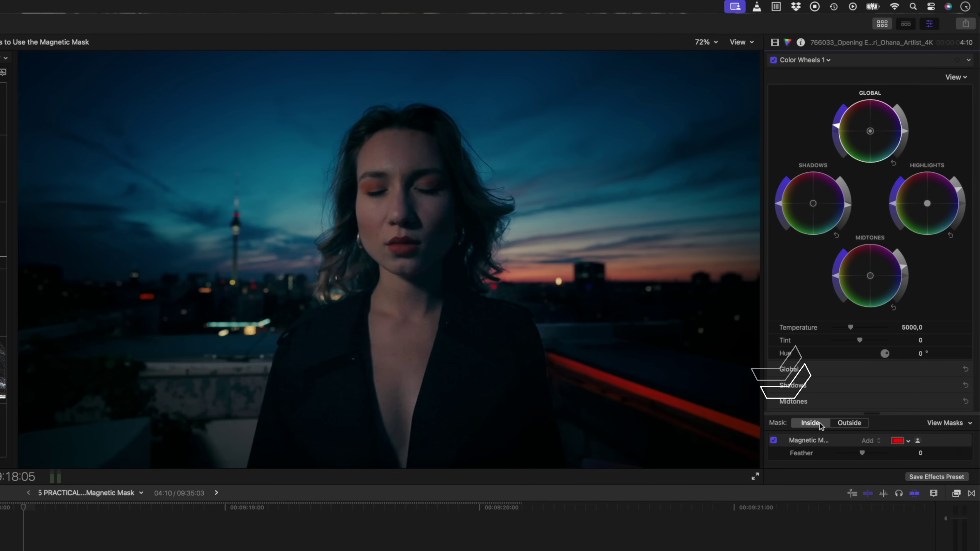
Switch the Color Wheels mask from Inside to Outside so the grade affects the background
left_click(846, 424)
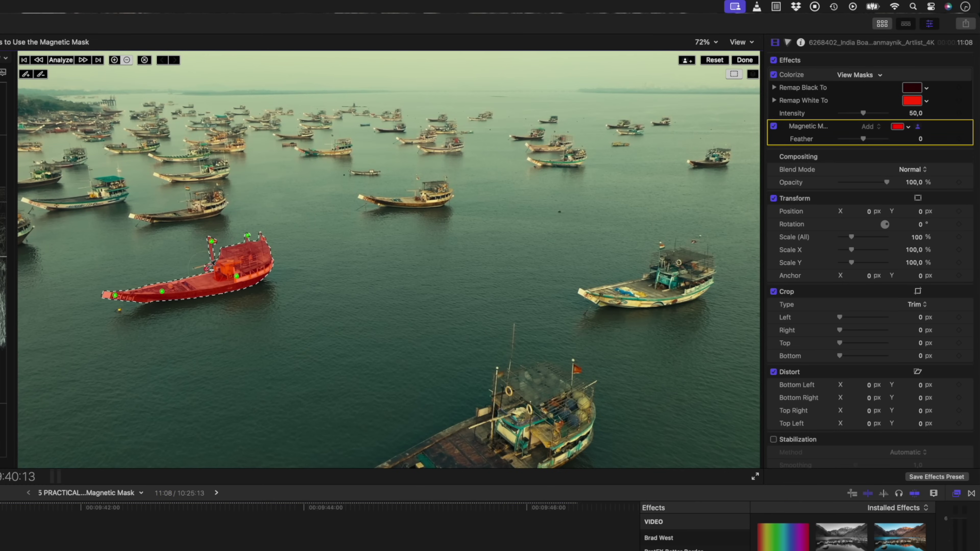
Analyze the red boat's Magnetic Mask to track it for the Colorize effect
left_click(65, 61)
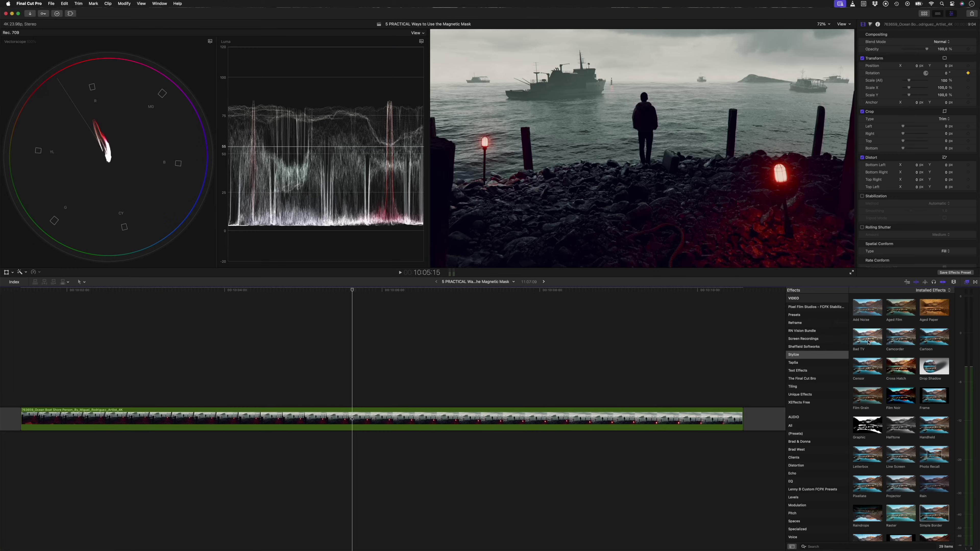
Select and confirm the large ship as the Bad TV mask subject, then analyze the mask
left_click(564, 88)
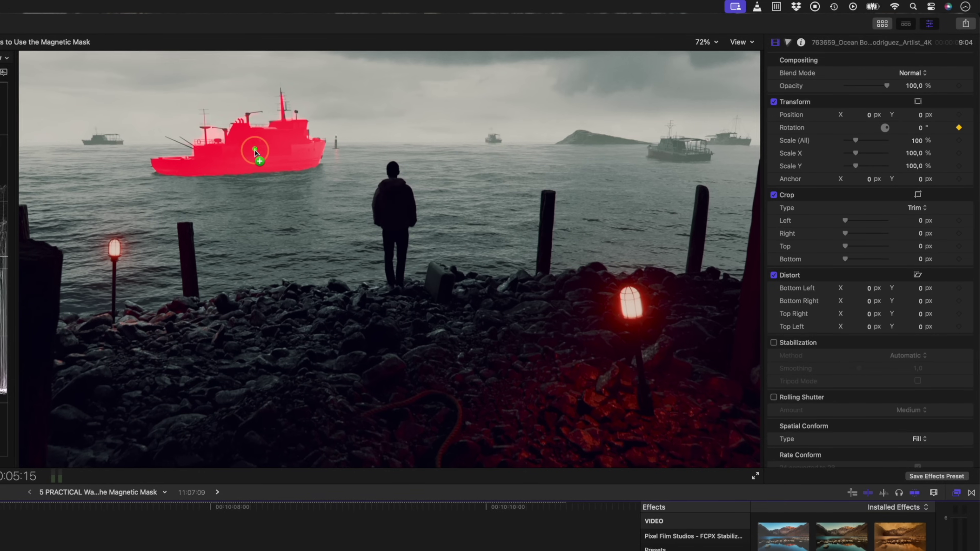
left_click(253, 153)
left_click(62, 60)
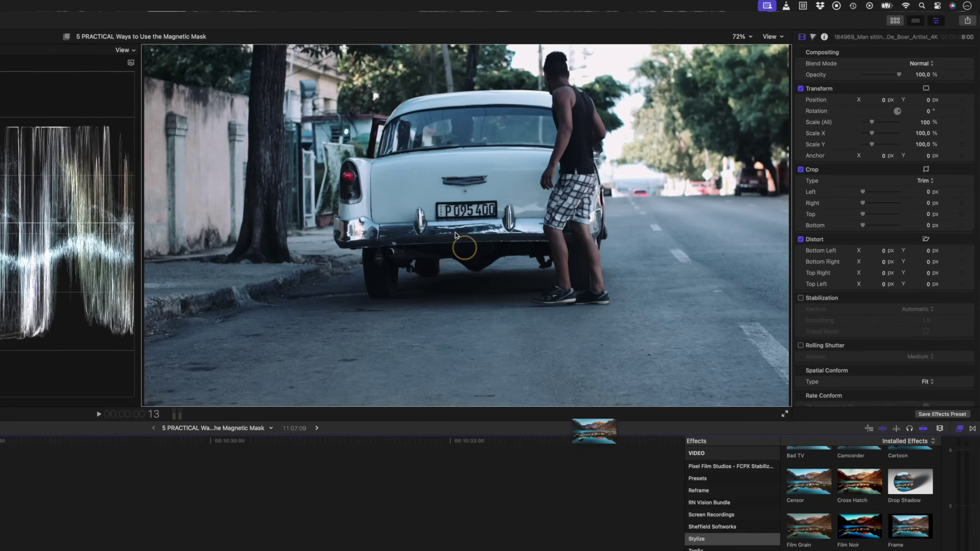
Pick the car as mask subject, apply Pixellate to the car clip, and give Pixellate a Magnetic Mask
left_click(642, 139)
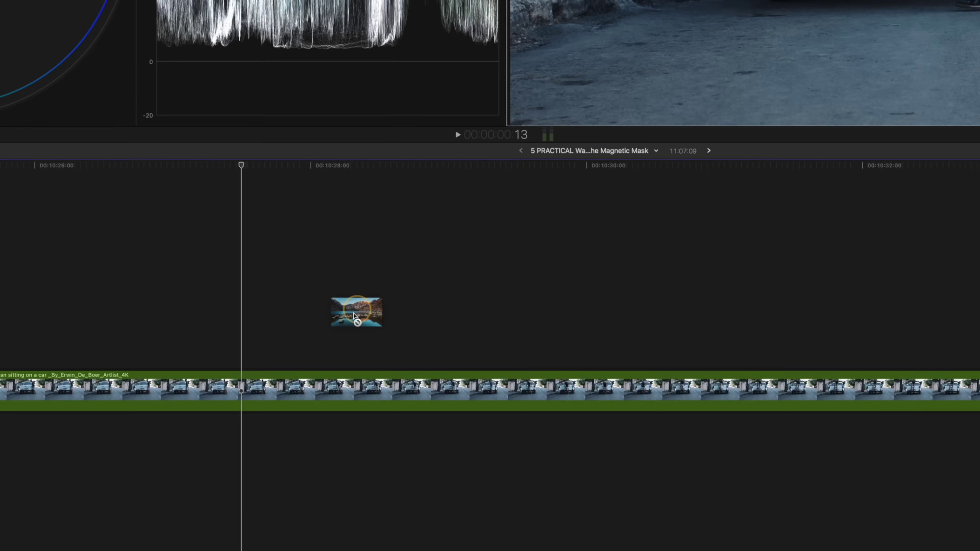
left_click_drag(350, 313, 262, 383)
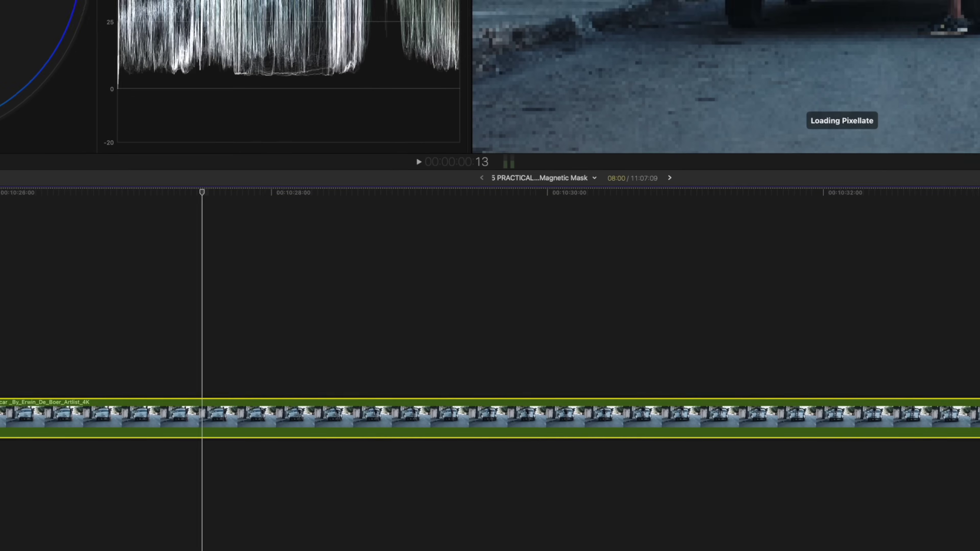
left_click(920, 77)
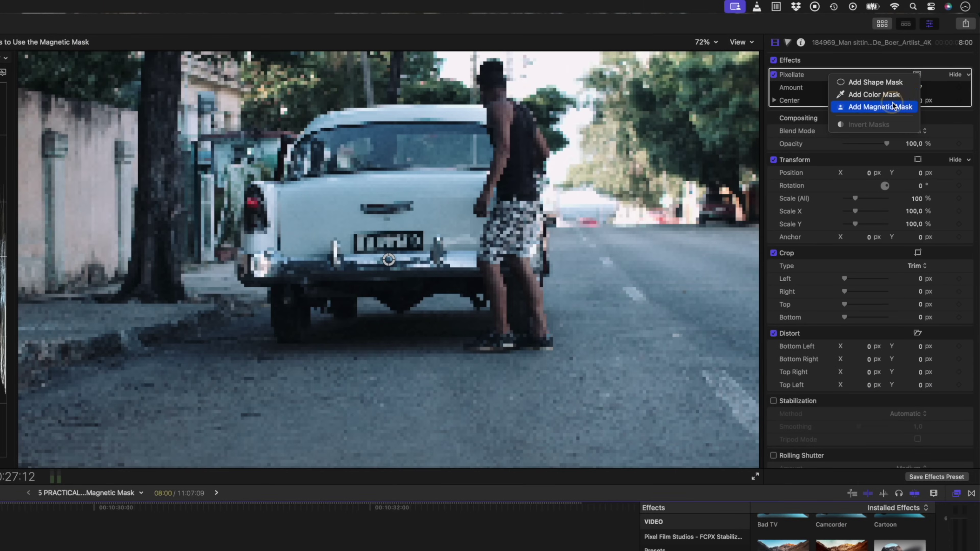
left_click(892, 106)
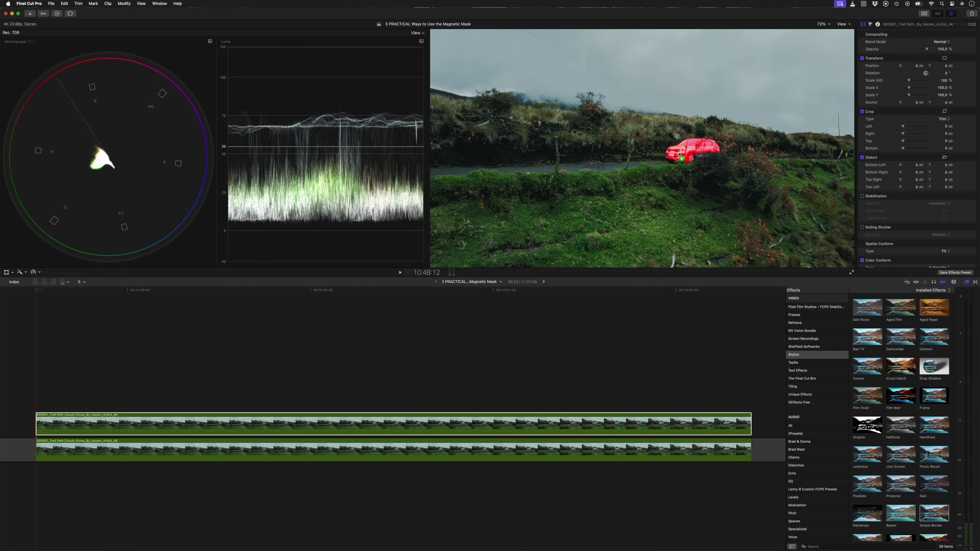
Select the parked car as the Aged Paper mask subject, then analyze and finish the mask
left_click(680, 154)
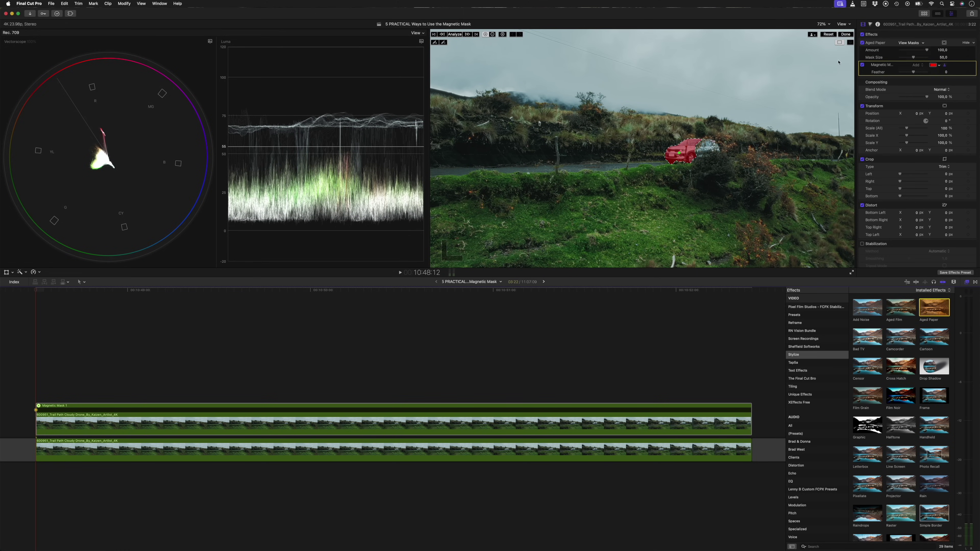
left_click(845, 34)
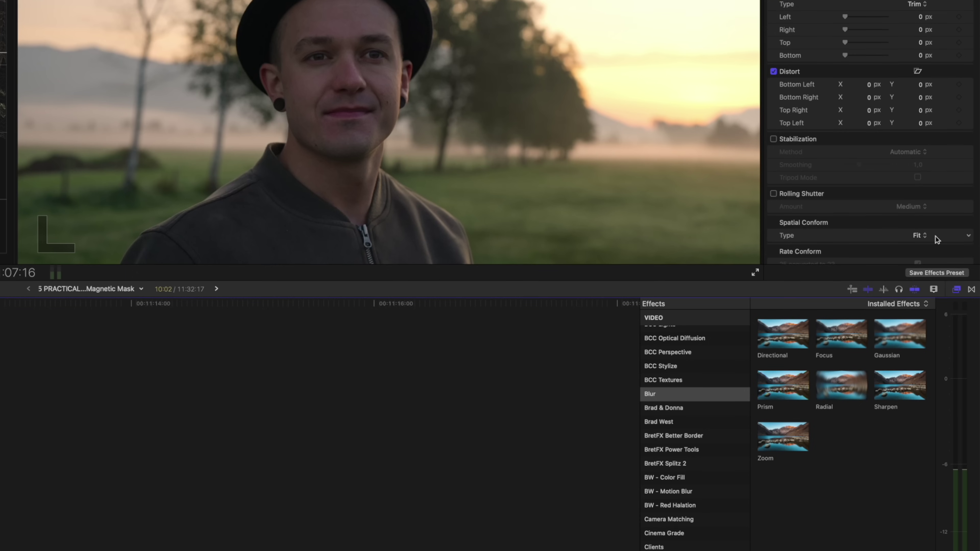
Drop a Gaussian blur on the man, then analyze and finish his magnetic mask
left_click_drag(897, 331, 349, 82)
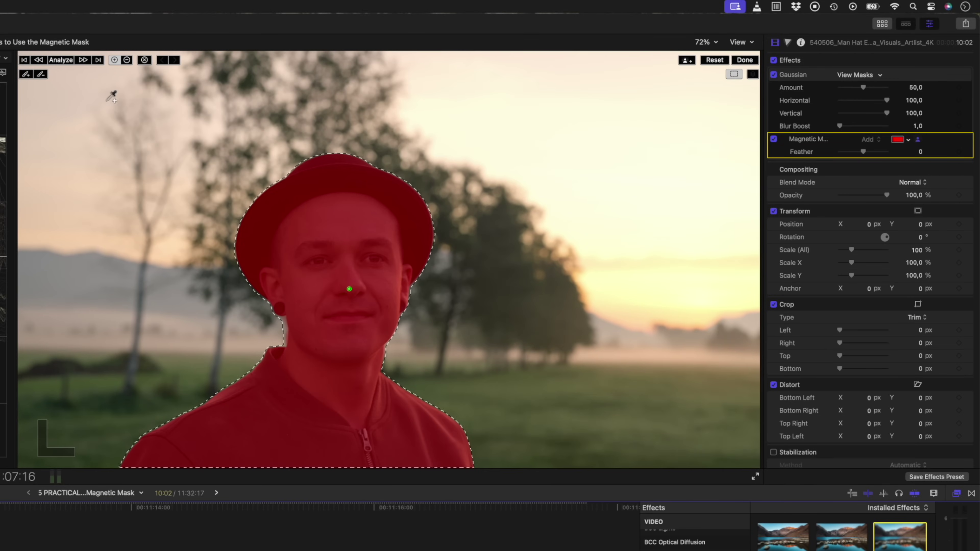
left_click(62, 62)
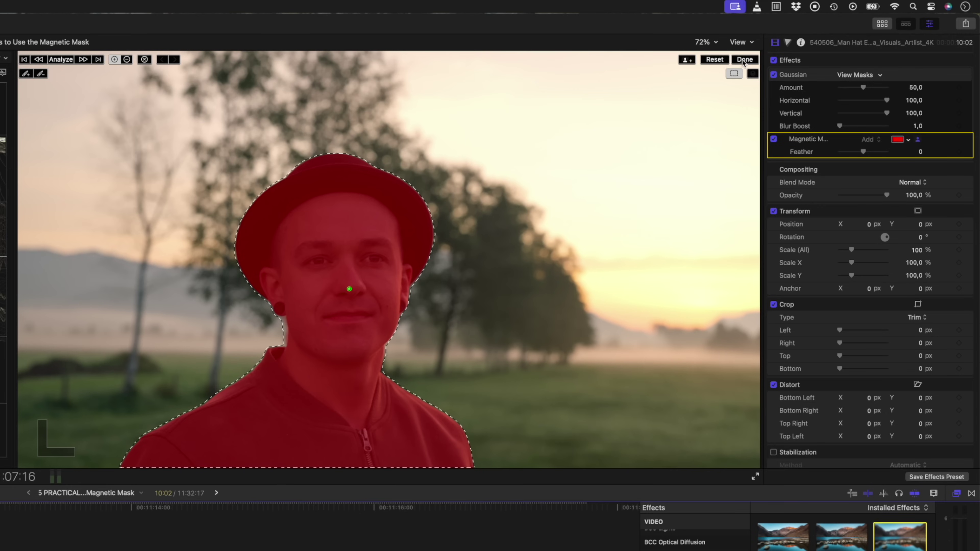
left_click(744, 60)
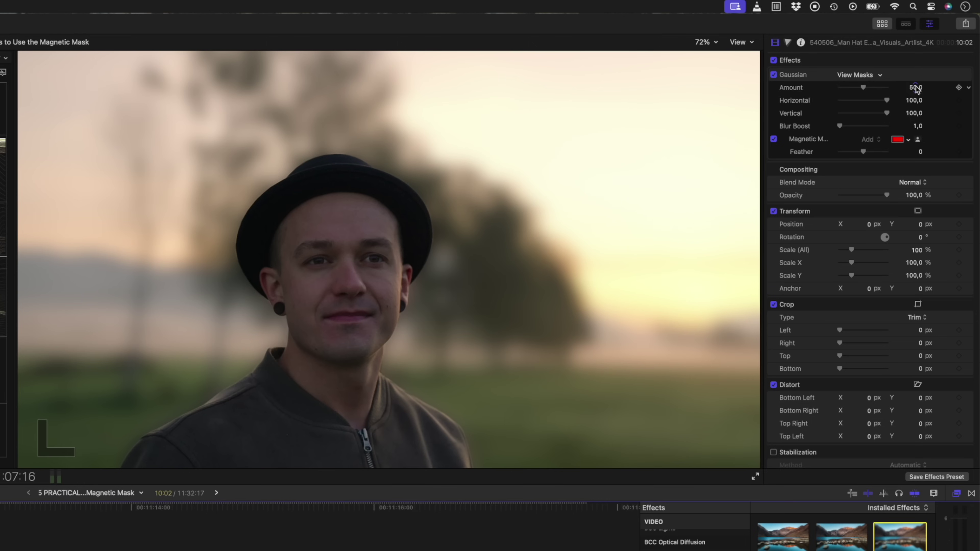
Set the Gaussian blur's Horizontal and Vertical values to 40
key("Tab")
type("40")
key("Tab")
type("40")
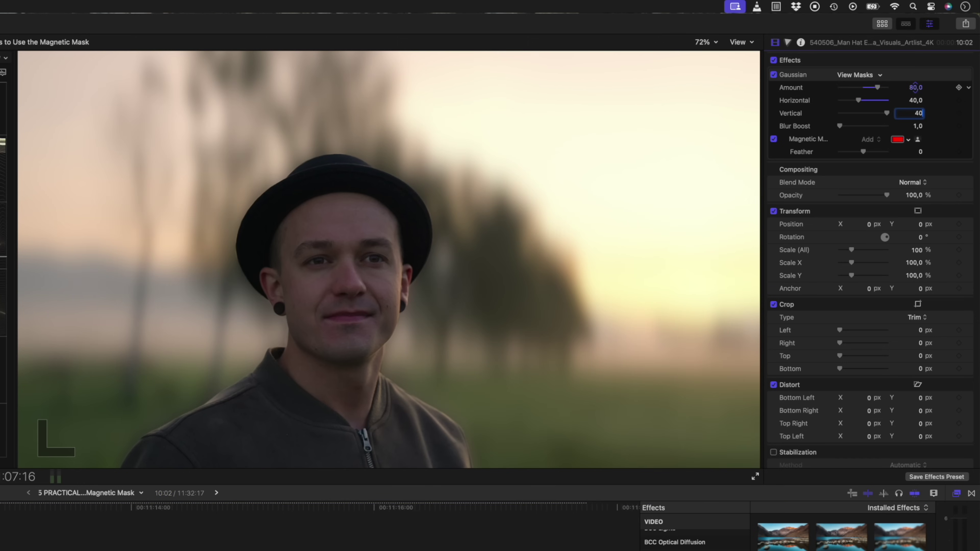
key("Return")
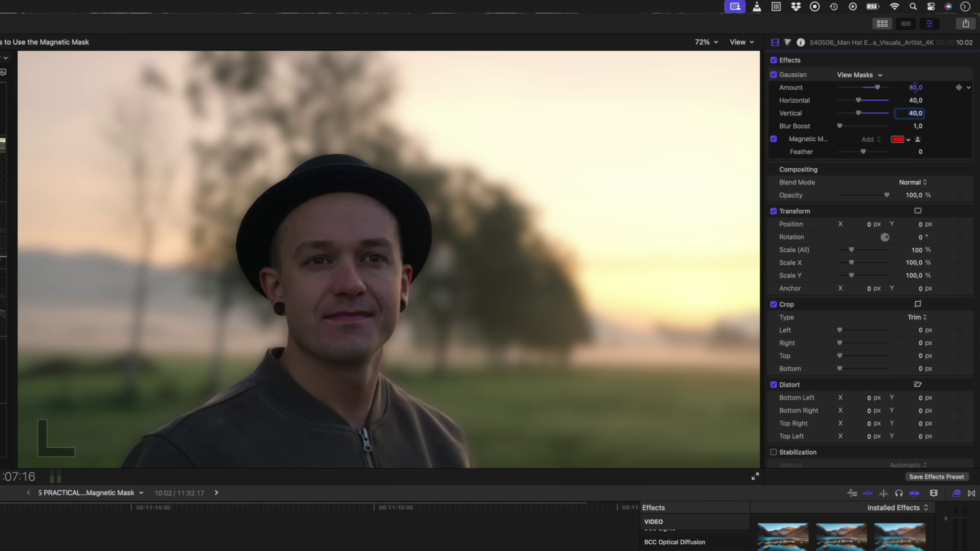
Toggle the Gaussian blur off and on to compare the blurred background
left_click(773, 75)
left_click(774, 76)
left_click(773, 75)
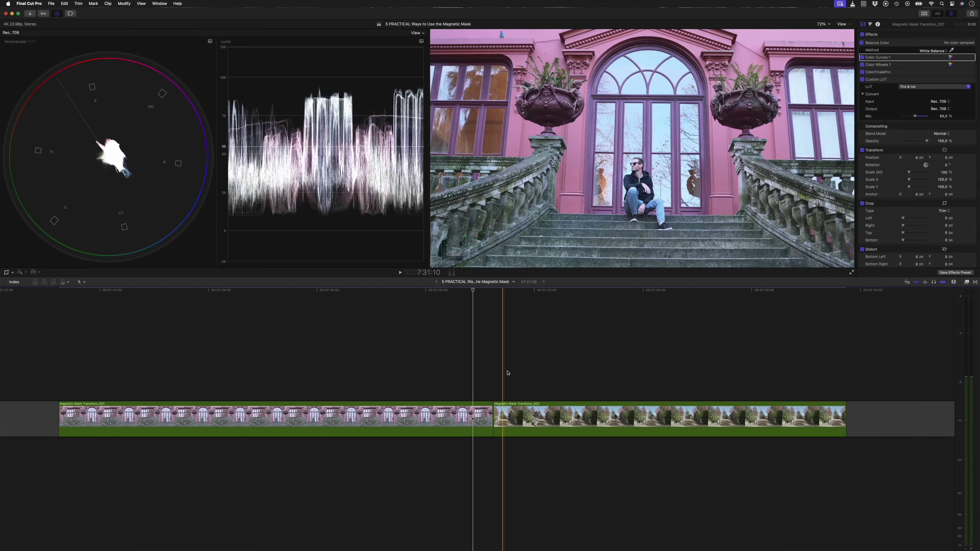
Lift Magnetic Mask Transition_002 out of the storyline and slide it left over the building shot
left_click(518, 423)
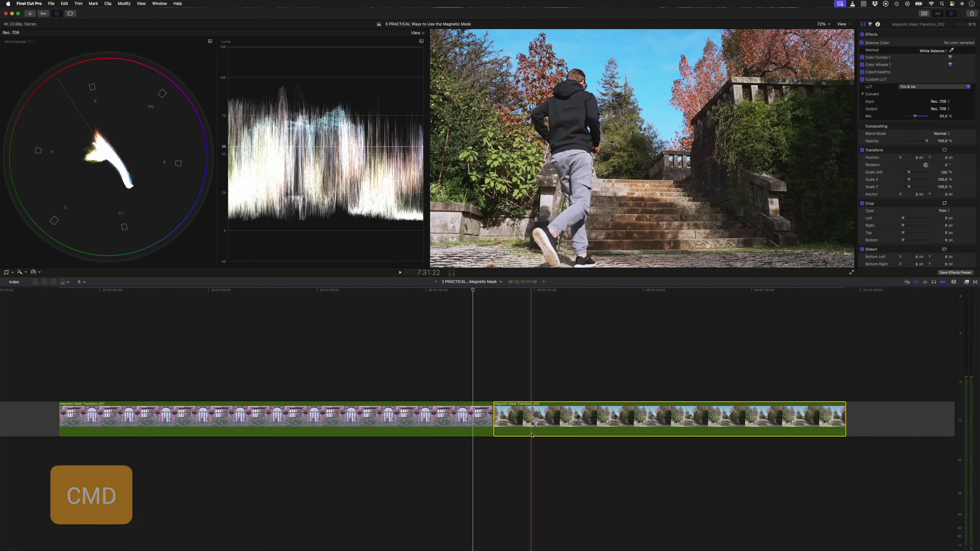
key("ctrl+alt+Up")
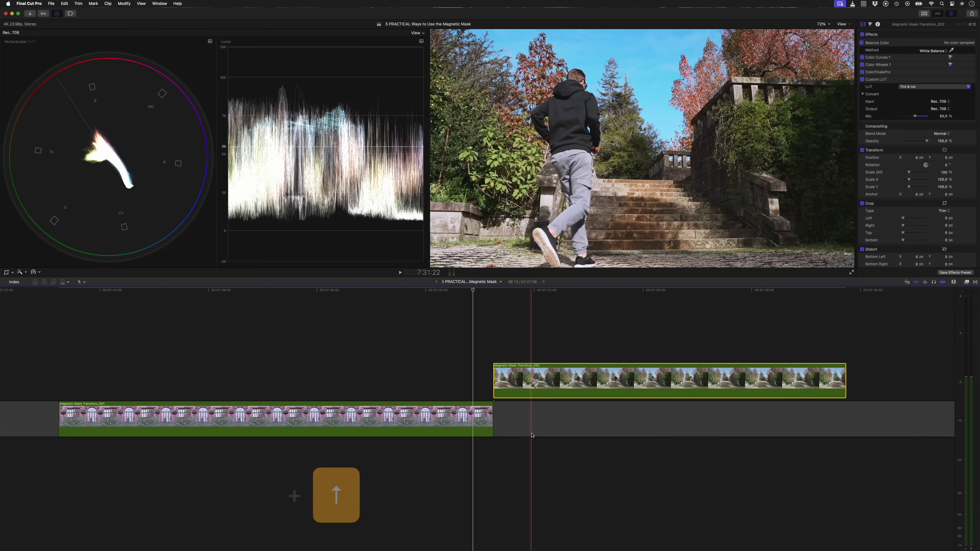
left_click_drag(564, 388, 486, 388)
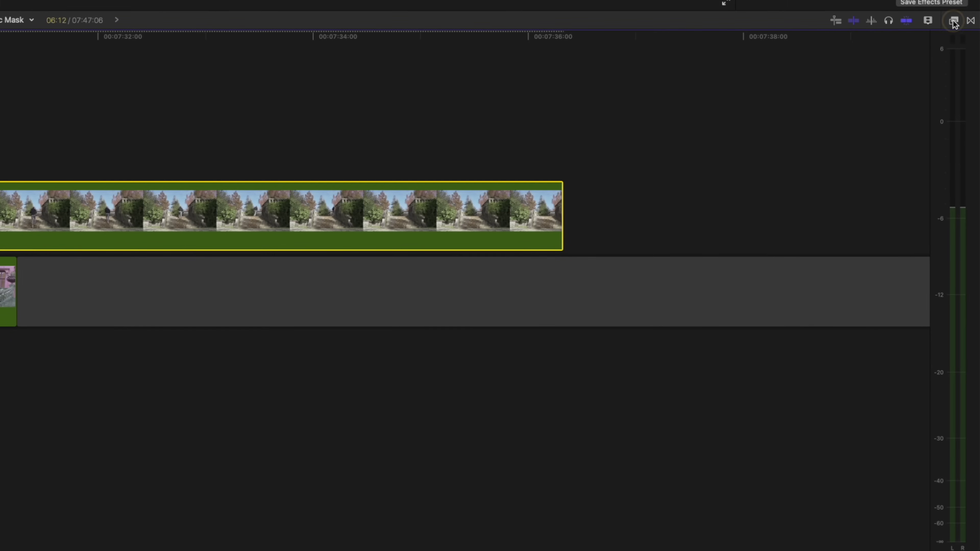
Add a Magnetic Mask to the runner clip, select the walking man, and analyze to track him
left_click(967, 282)
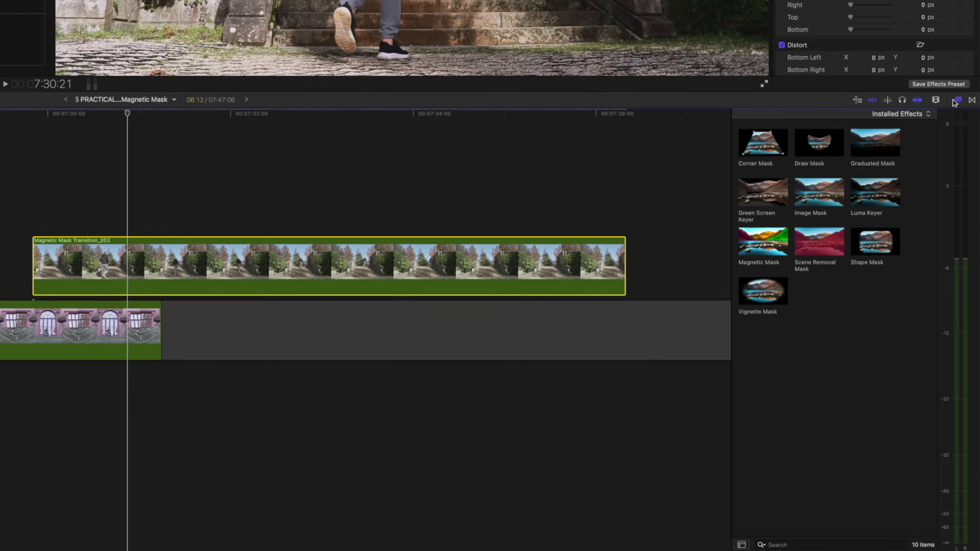
left_click(953, 14)
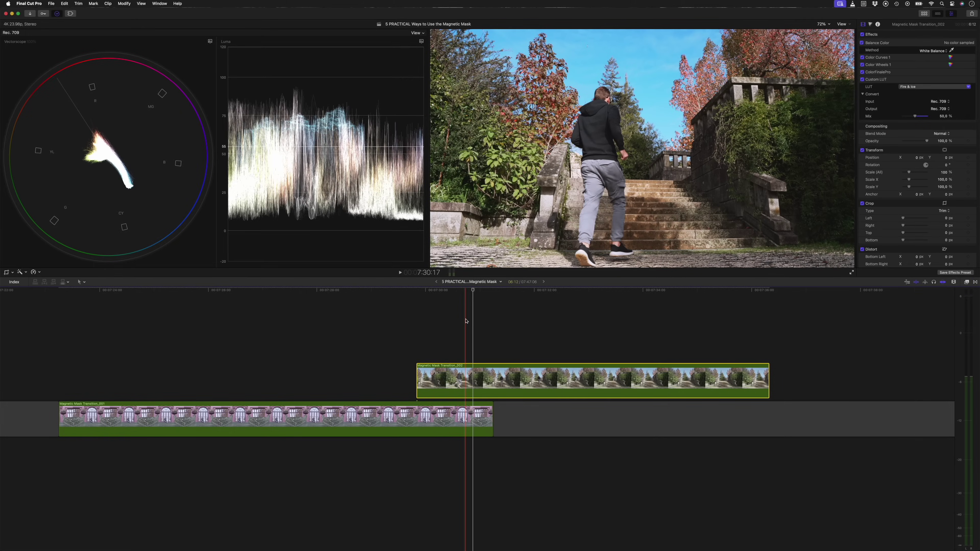
key("ctrl+super+m")
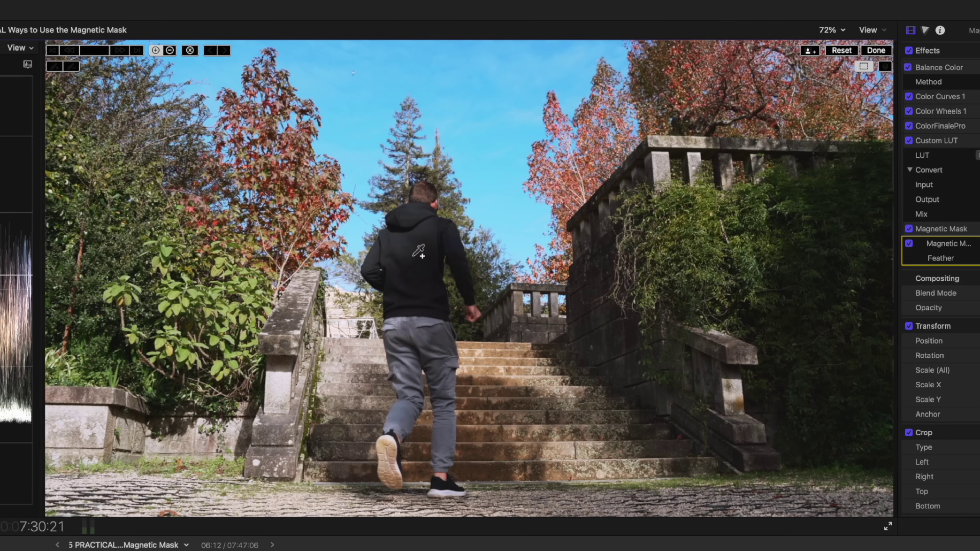
left_click(249, 255)
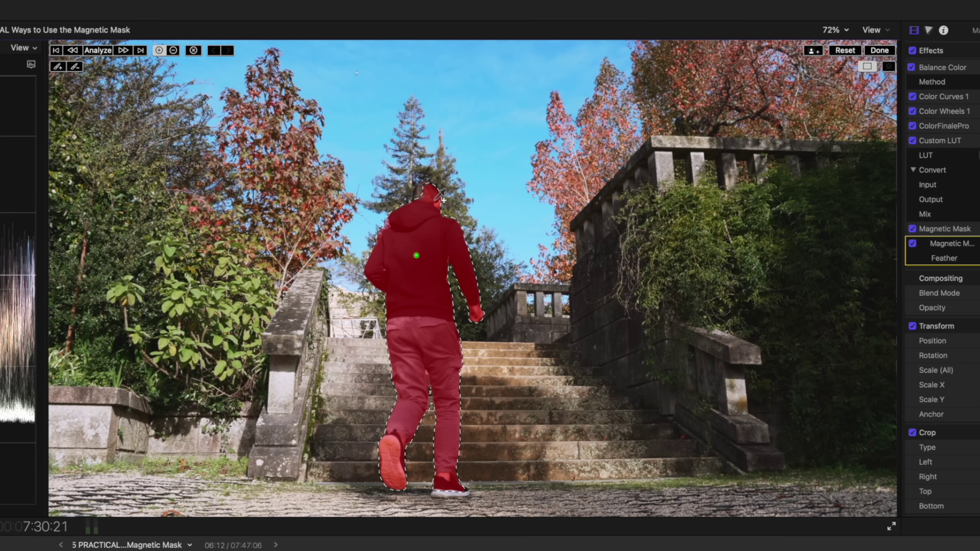
left_click(89, 50)
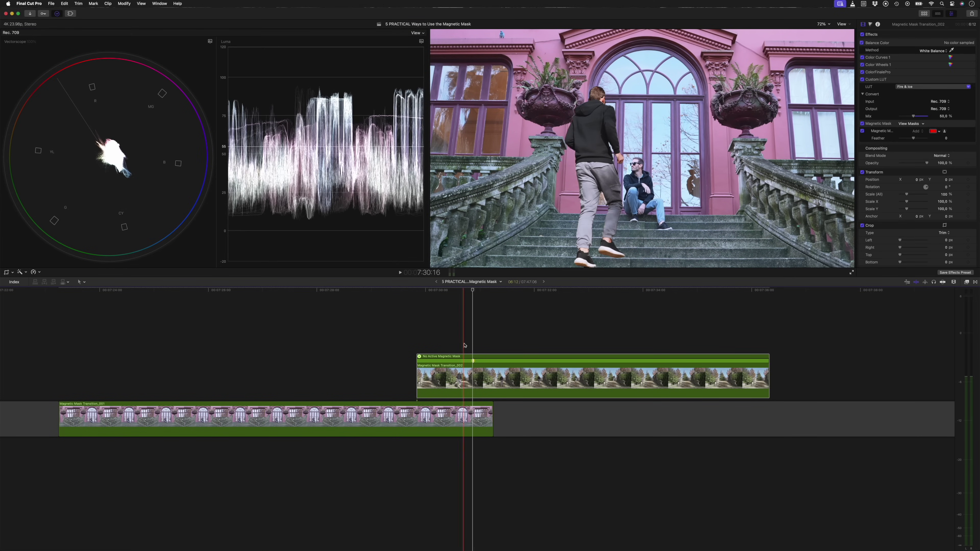
Duplicate the runner clip onto a layer below and remove the copy's magnetic mask
mouse_move(464, 382)
left_mouse_down()
mouse_move(464, 401)
mouse_move(464, 374)
left_mouse_up()
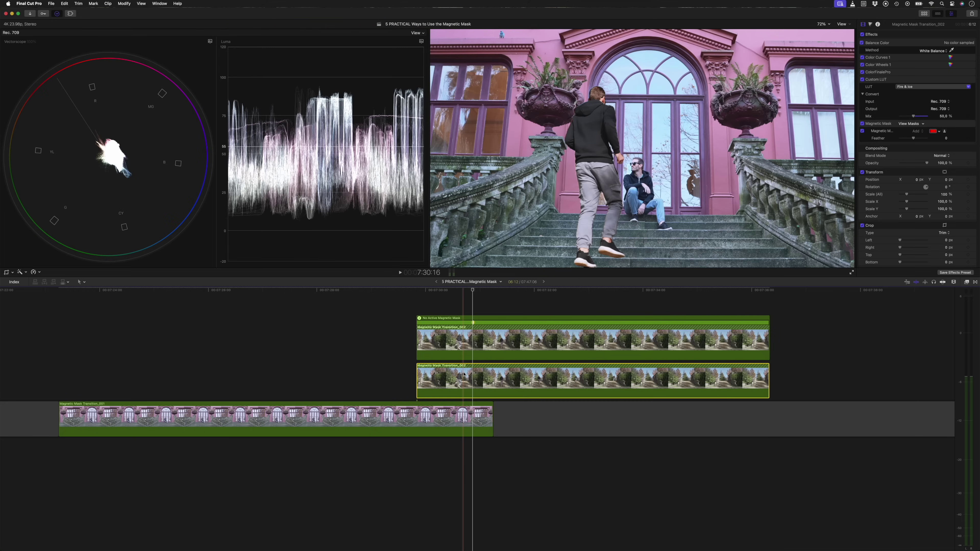
key("Delete")
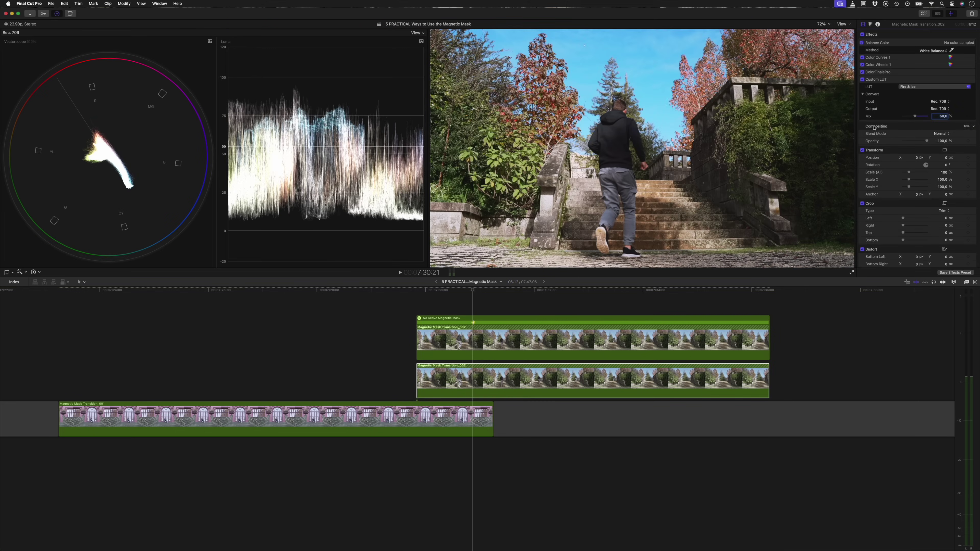
key("c")
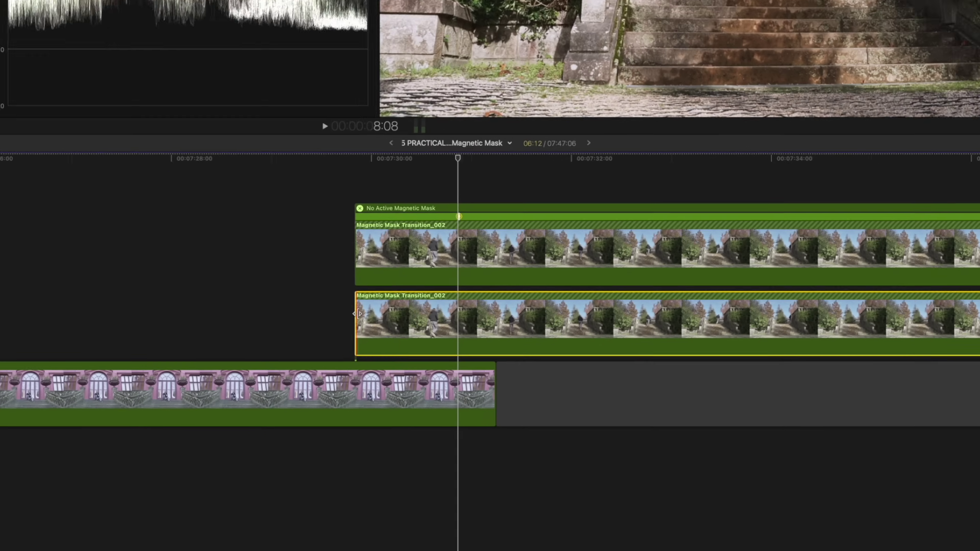
Trim 12 frames from the copy's start, add a transition there, and nudge it earlier
left_click_drag(417, 381, 445, 375)
left_click_drag(401, 304, 401, 303)
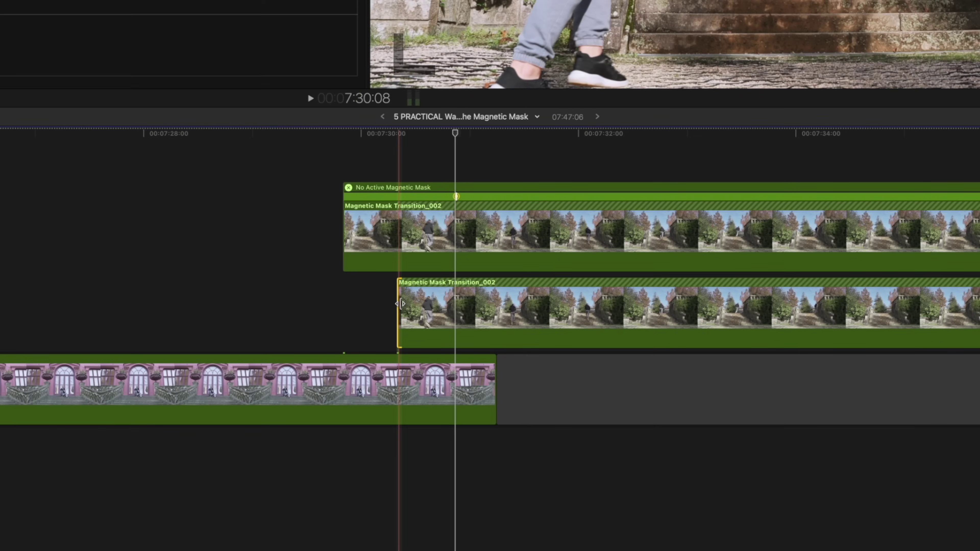
key("super+t")
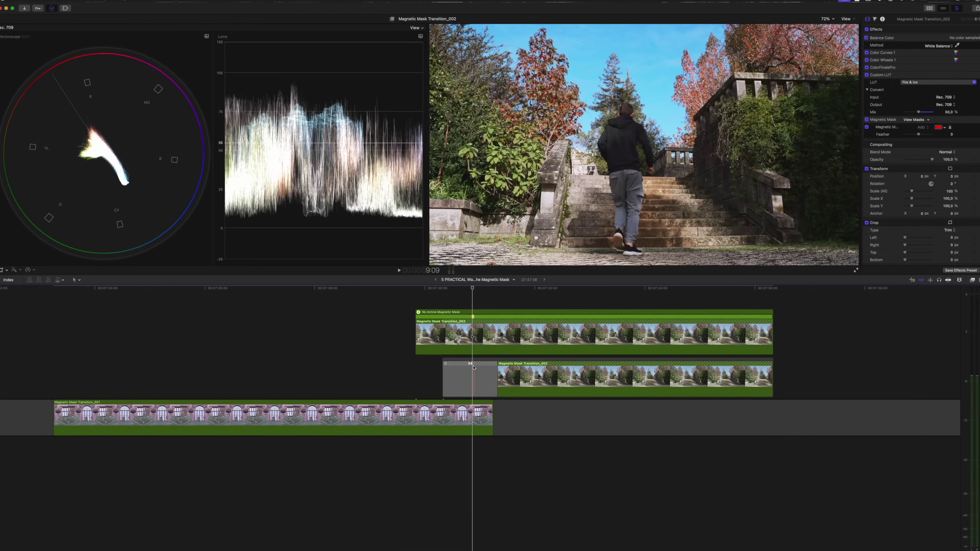
left_click(447, 287)
left_click_drag(468, 366, 466, 367)
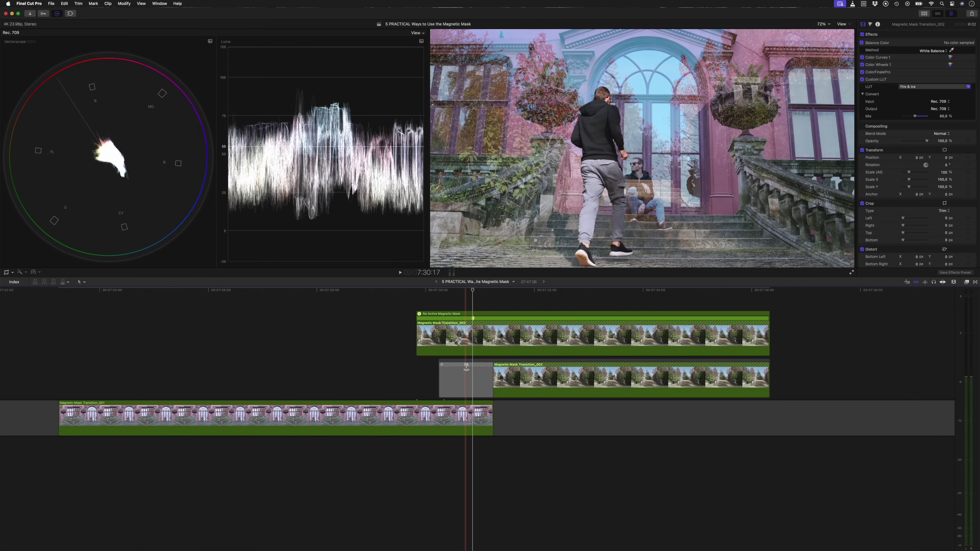